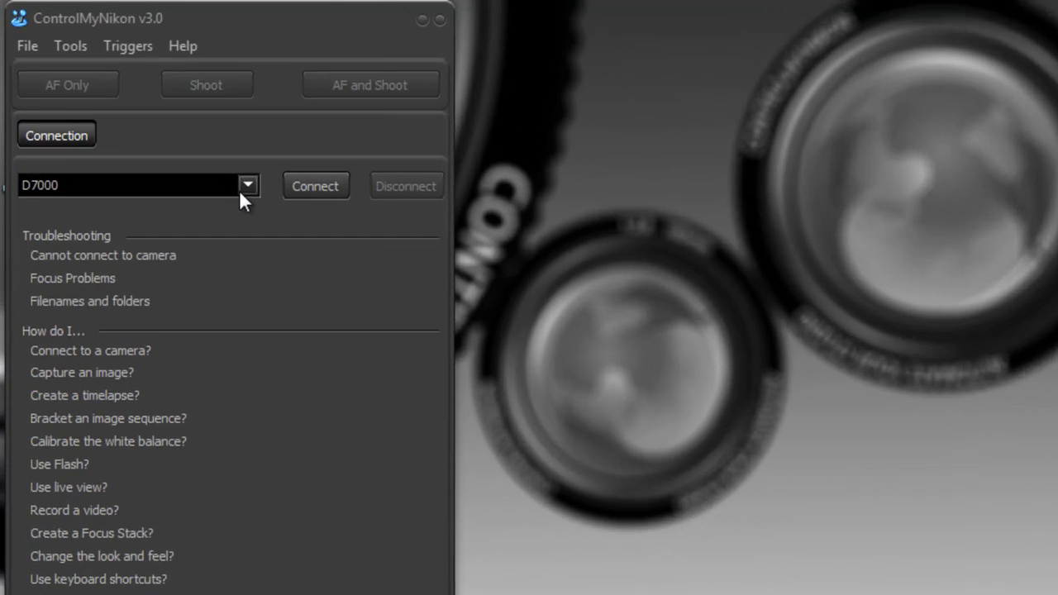
Keep D7000 as the camera model and attempt a connection, which reports 'Camera not detected'
{"action": "left_click", "coordinate": [174, 131]}
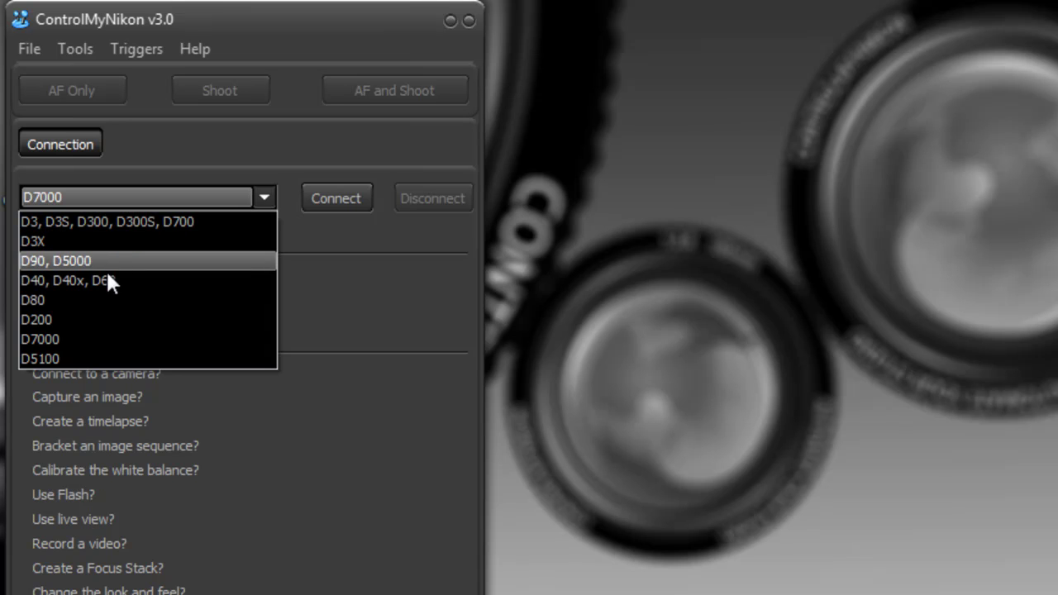
{"action": "left_click", "coordinate": [66, 341]}
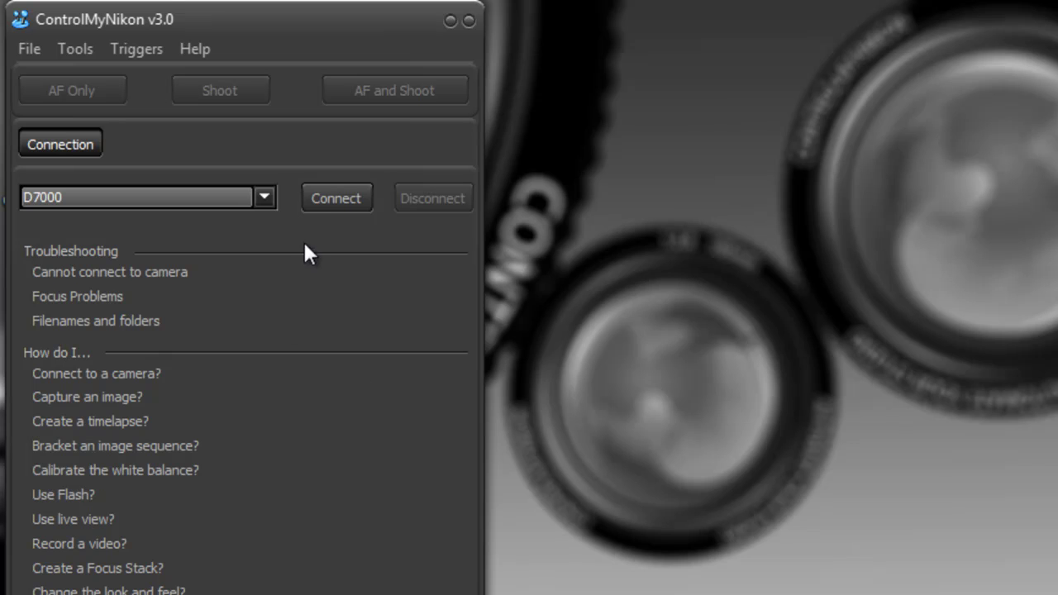
{"action": "left_click", "coordinate": [328, 205]}
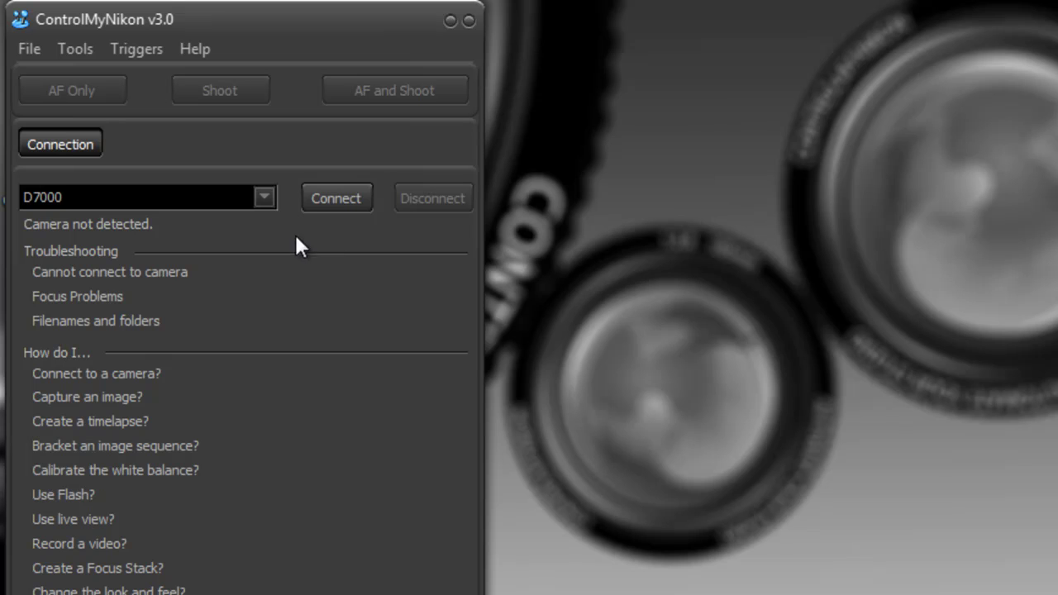
Retry the connection until the D7000 connects showing shutter 1/2, f16, +2.00, ISO 400
{"action": "left_click", "coordinate": [339, 198]}
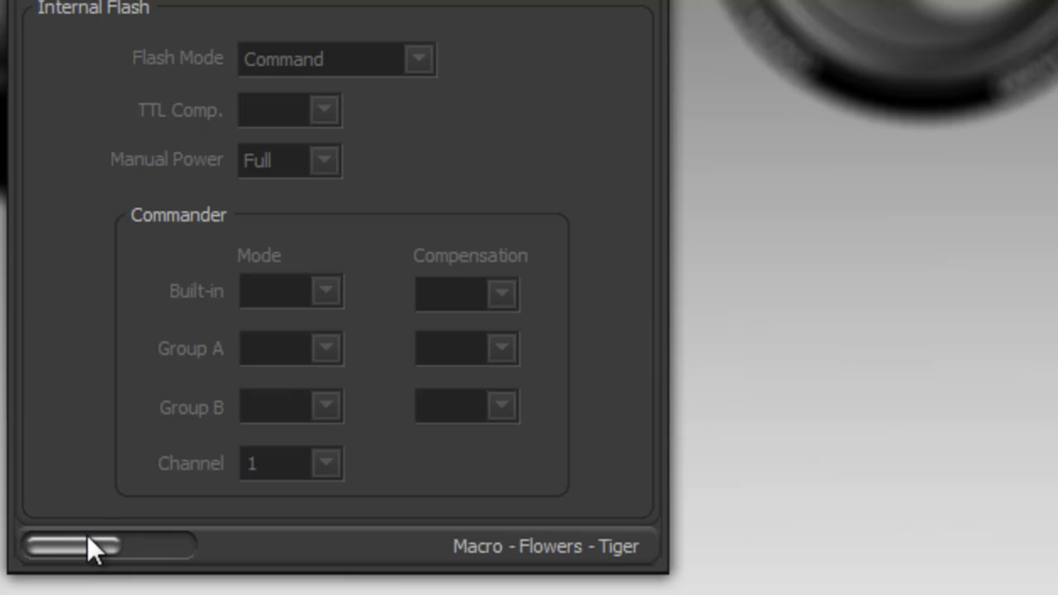
{"action": "mouse_move", "coordinate": [41, 573]}
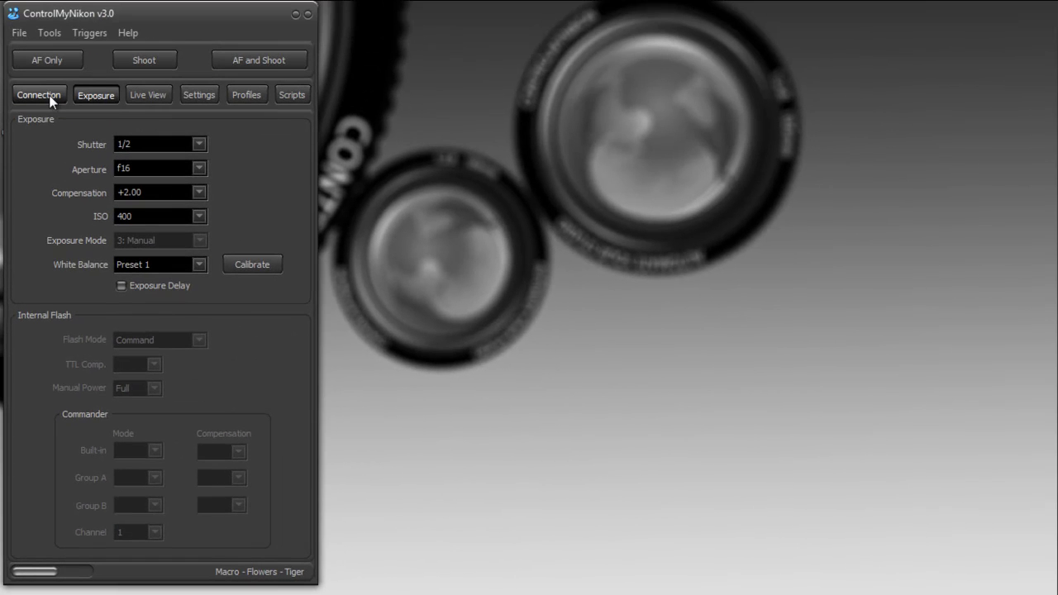
Disconnect the D7000 from the Connection page and reconnect it
{"action": "left_click", "coordinate": [49, 95]}
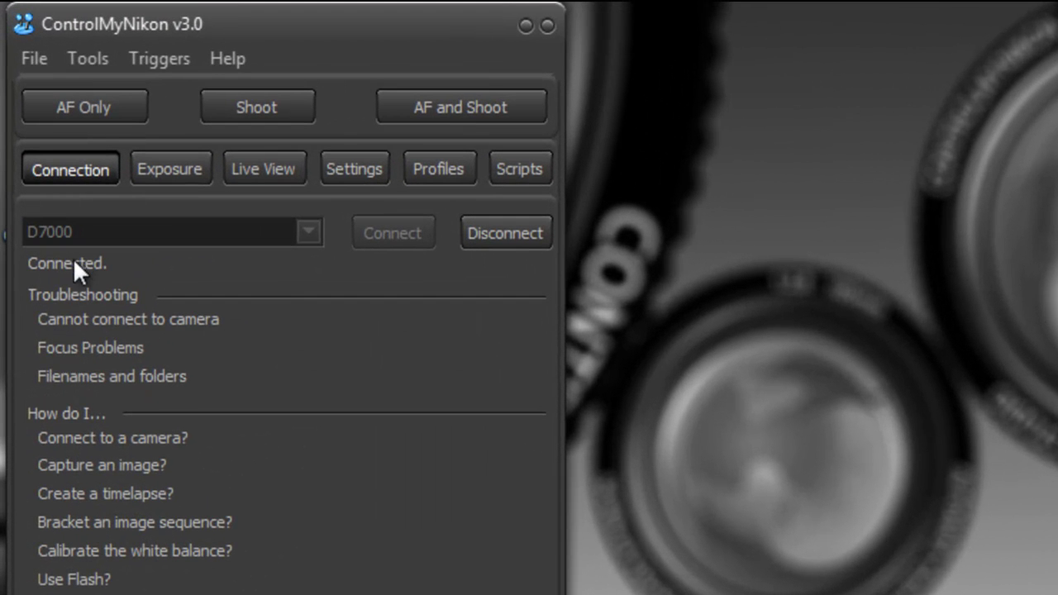
{"action": "left_click", "coordinate": [500, 232]}
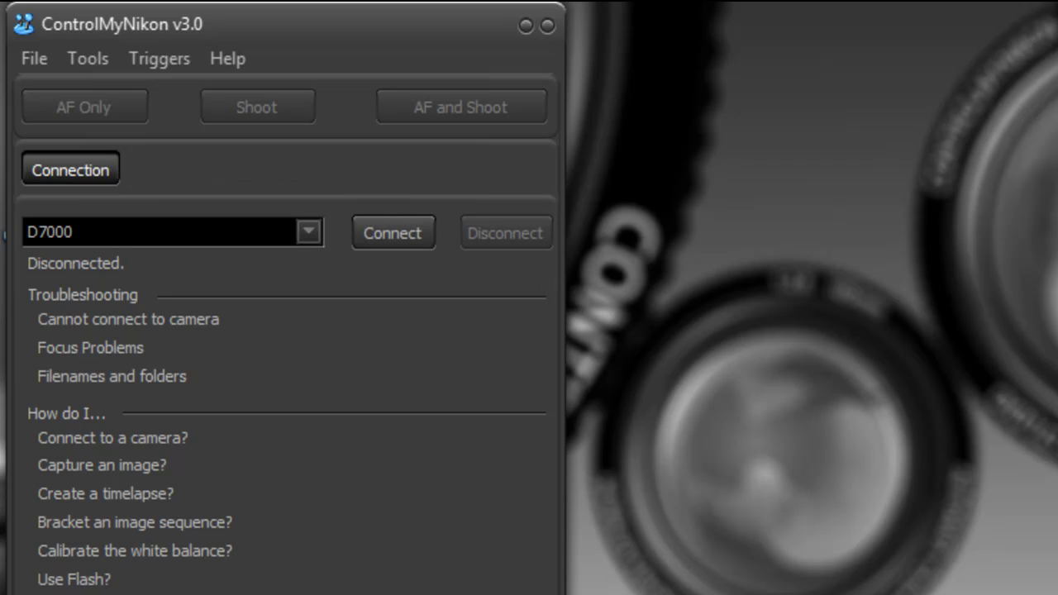
{"action": "left_click", "coordinate": [387, 234]}
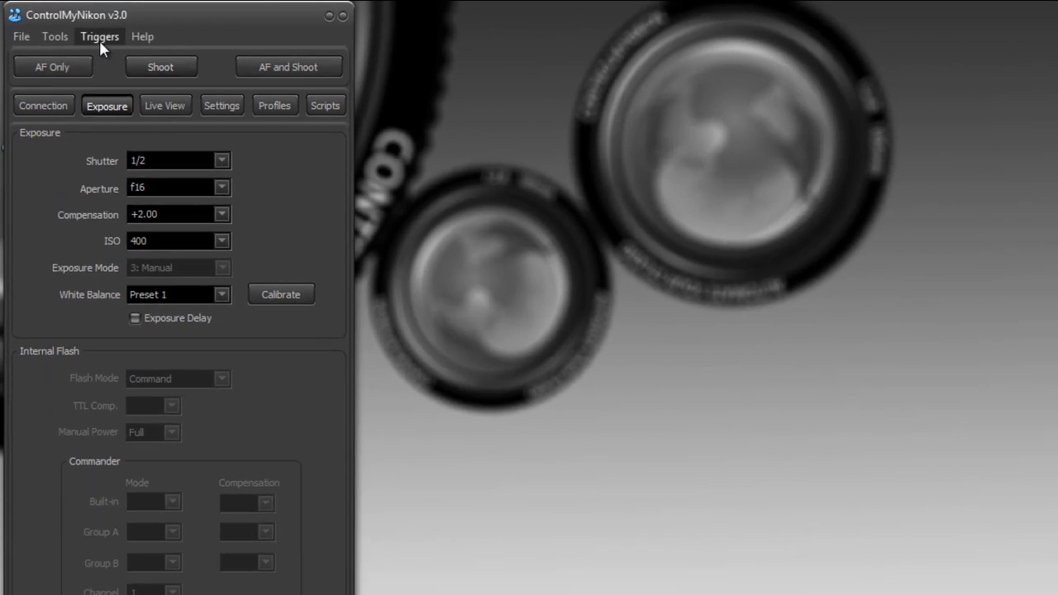
{"action": "left_click", "coordinate": [139, 54]}
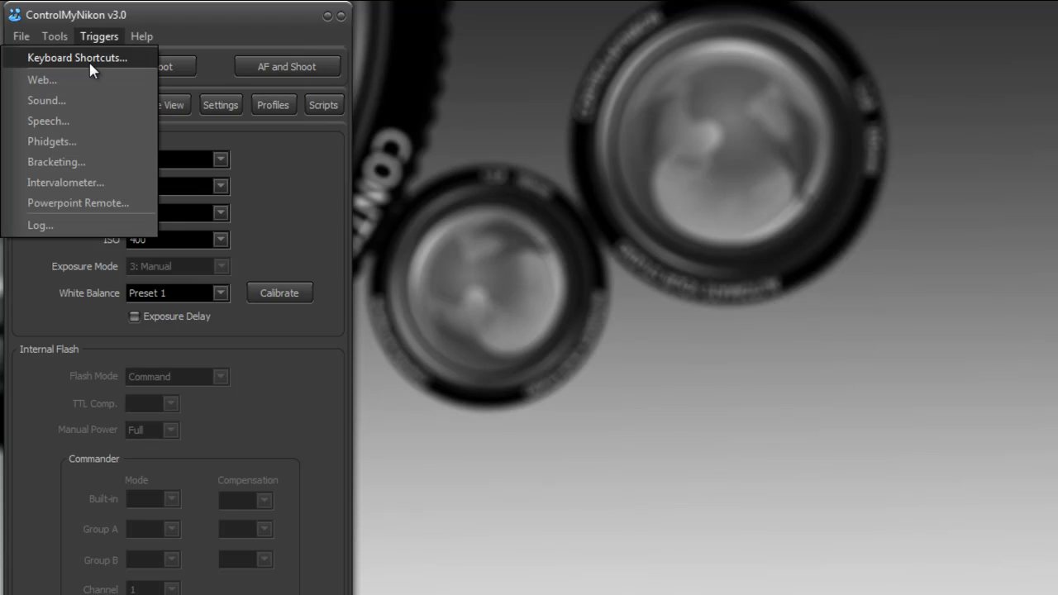
{"action": "left_click", "coordinate": [126, 82]}
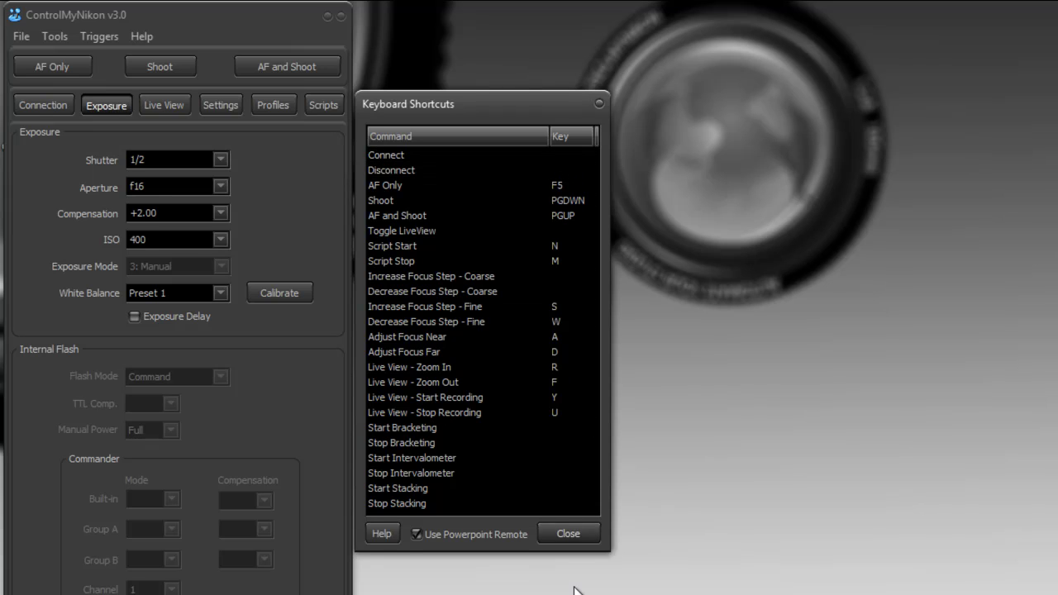
{"action": "left_click", "coordinate": [581, 539]}
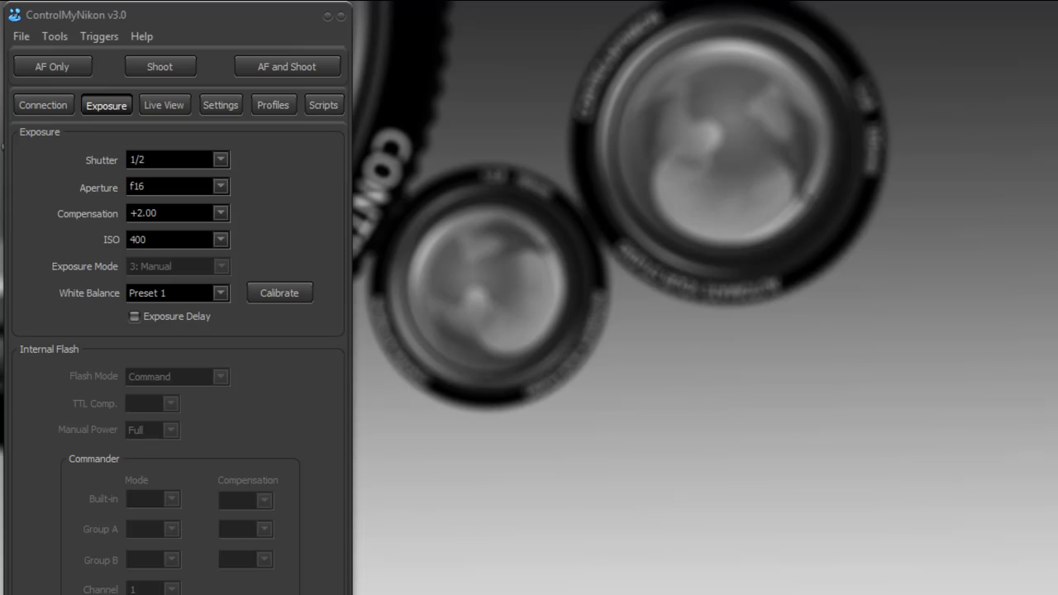
Disconnect the D7000 on the Connection page, leaving D7000 selected in the model list
{"action": "left_click", "coordinate": [47, 115]}
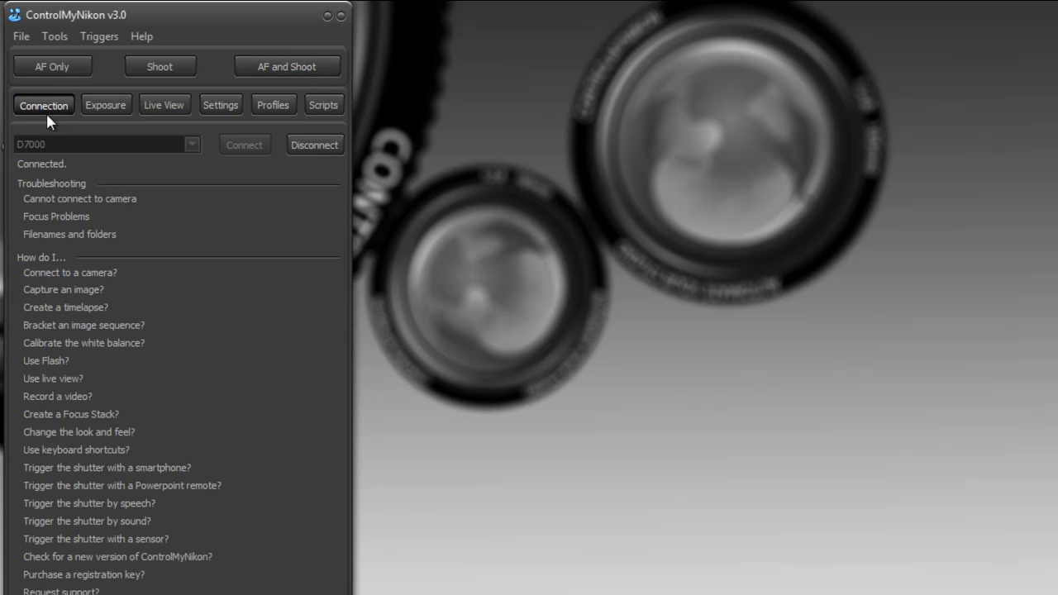
{"action": "left_click", "coordinate": [191, 144]}
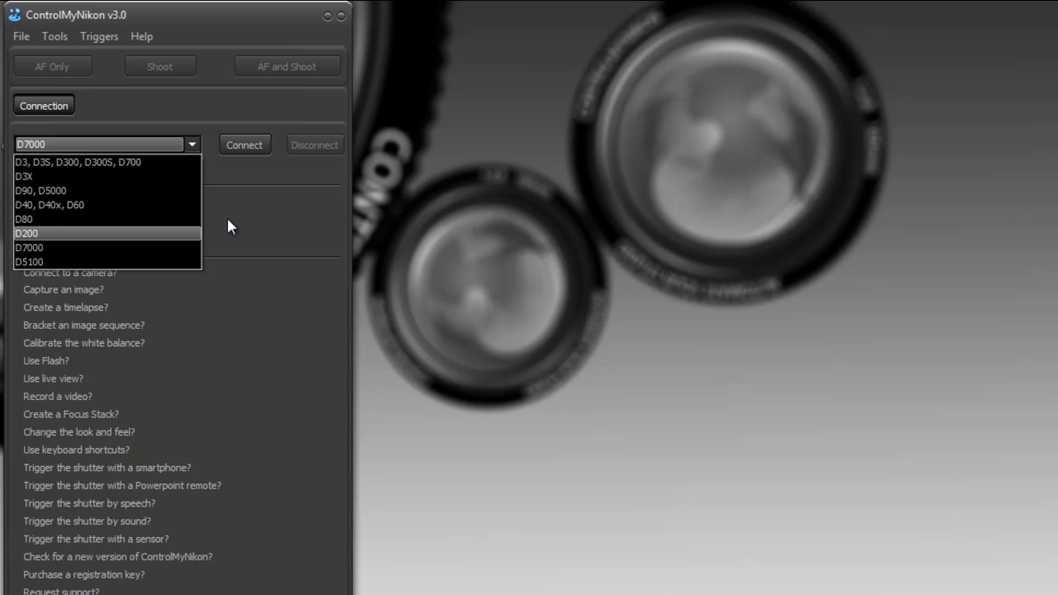
{"action": "left_click", "coordinate": [289, 213]}
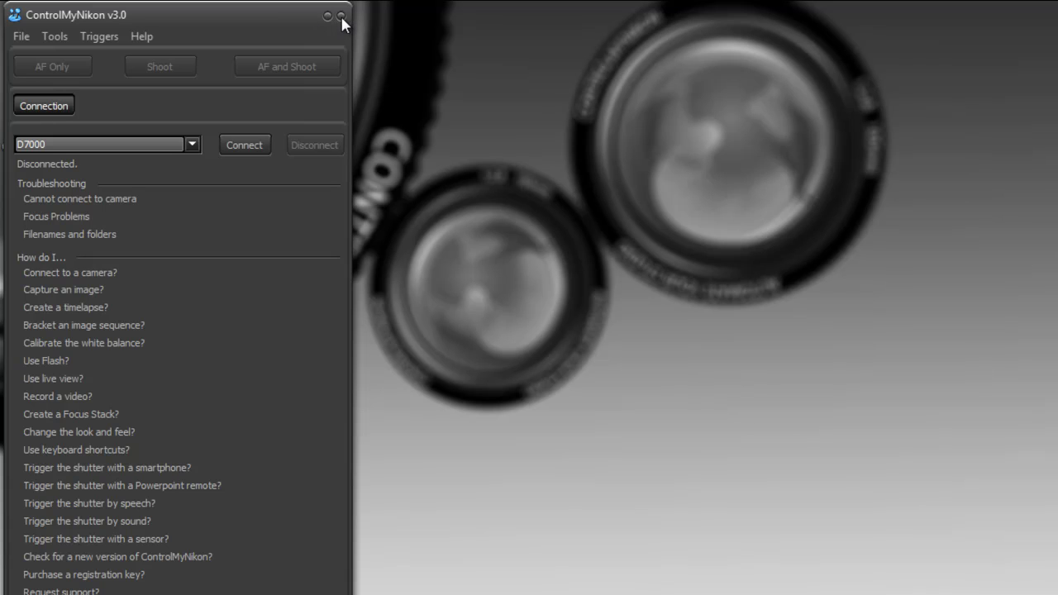
Quit ControlMyNikon and restore the D7000 device window in Devices and Printers to normal size
{"action": "left_click", "coordinate": [339, 13]}
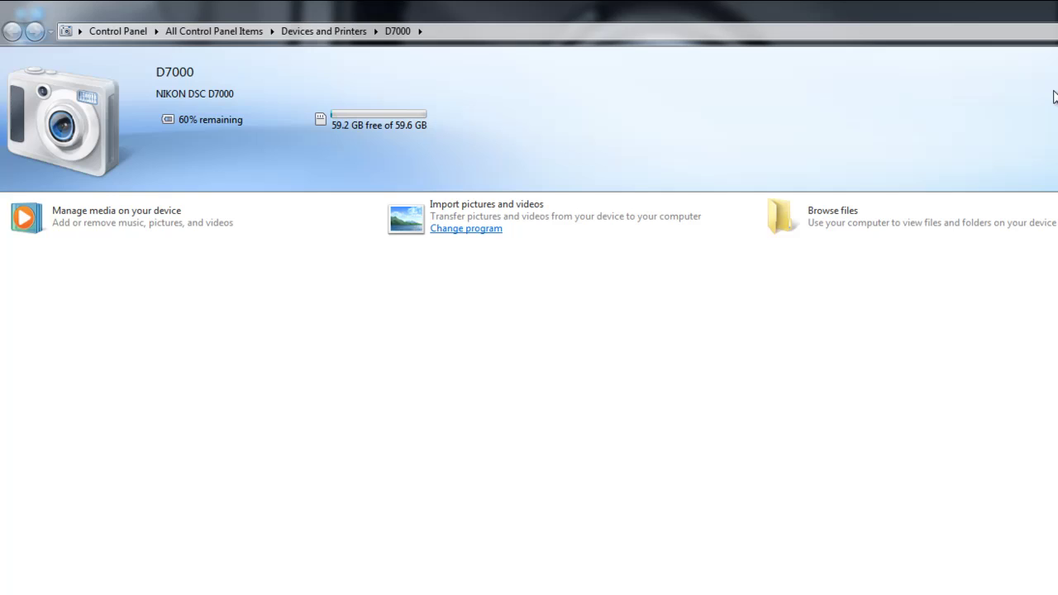
{"action": "left_click_drag", "start_coordinate": [521, 10], "coordinate": [523, 108]}
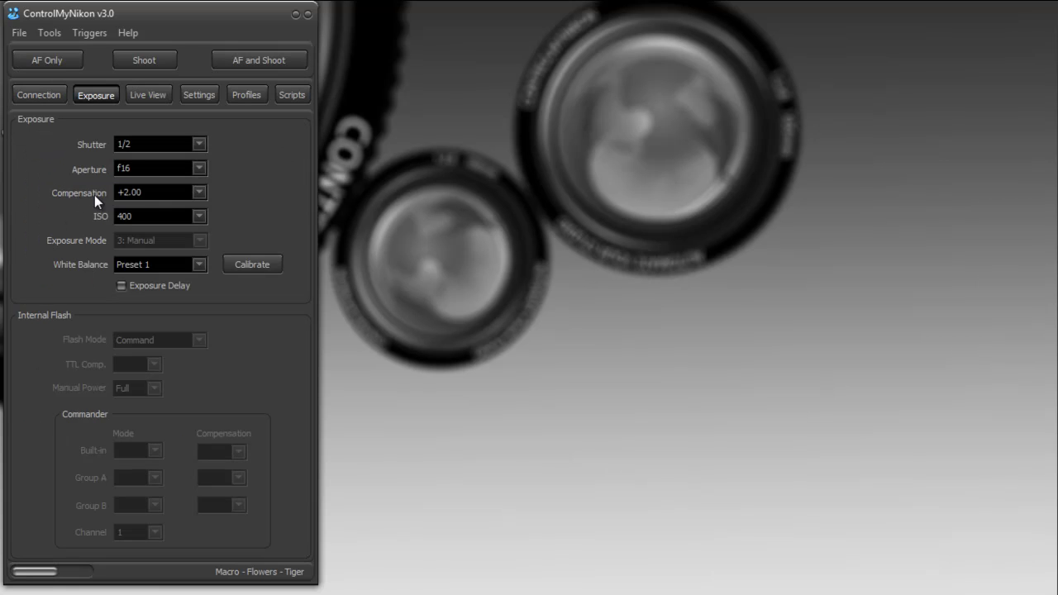
Open the 'Cannot connect to camera' troubleshooting help and scroll through its steps
{"action": "left_click", "coordinate": [37, 95]}
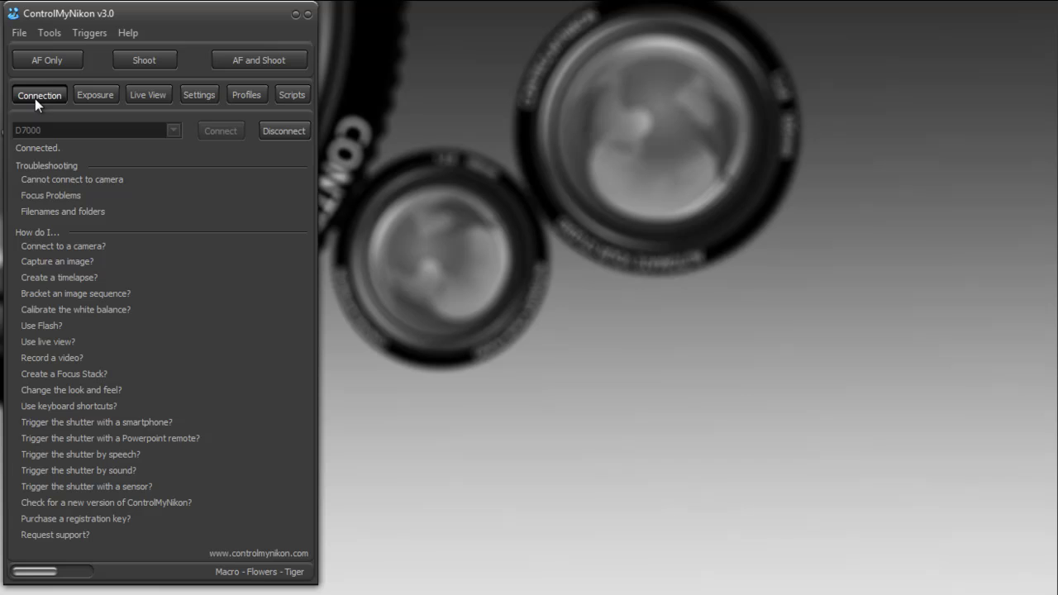
{"action": "left_click", "coordinate": [77, 183]}
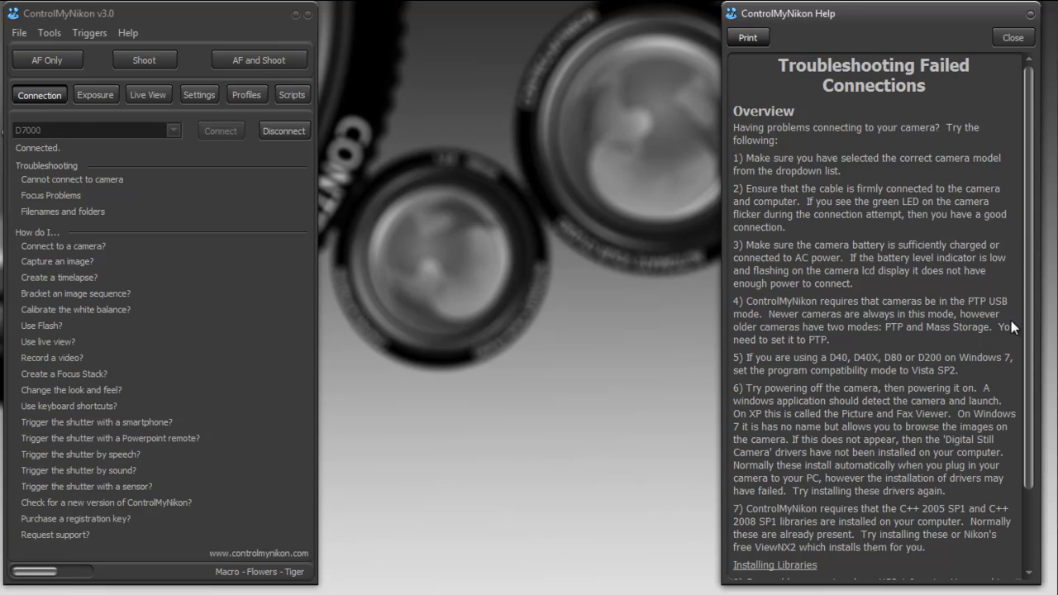
{"action": "left_click_drag", "start_coordinate": [1031, 279], "coordinate": [1033, 336]}
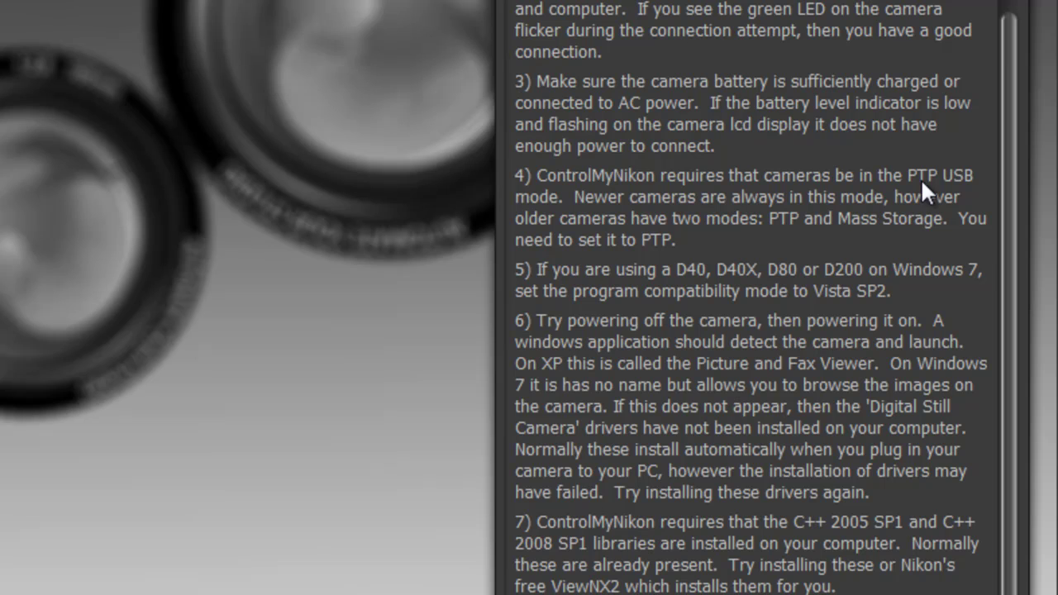
Scroll the help to its USB 2.0 and reboot tips, then move the main window right
{"action": "left_click_drag", "start_coordinate": [1012, 48], "coordinate": [1012, 83]}
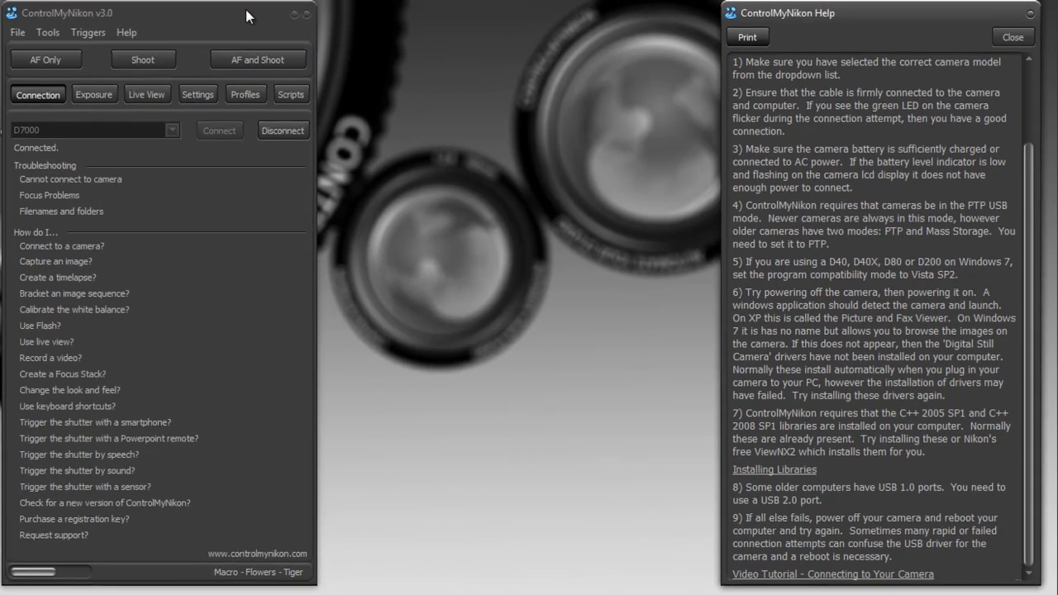
{"action": "left_click_drag", "start_coordinate": [246, 9], "coordinate": [442, 36]}
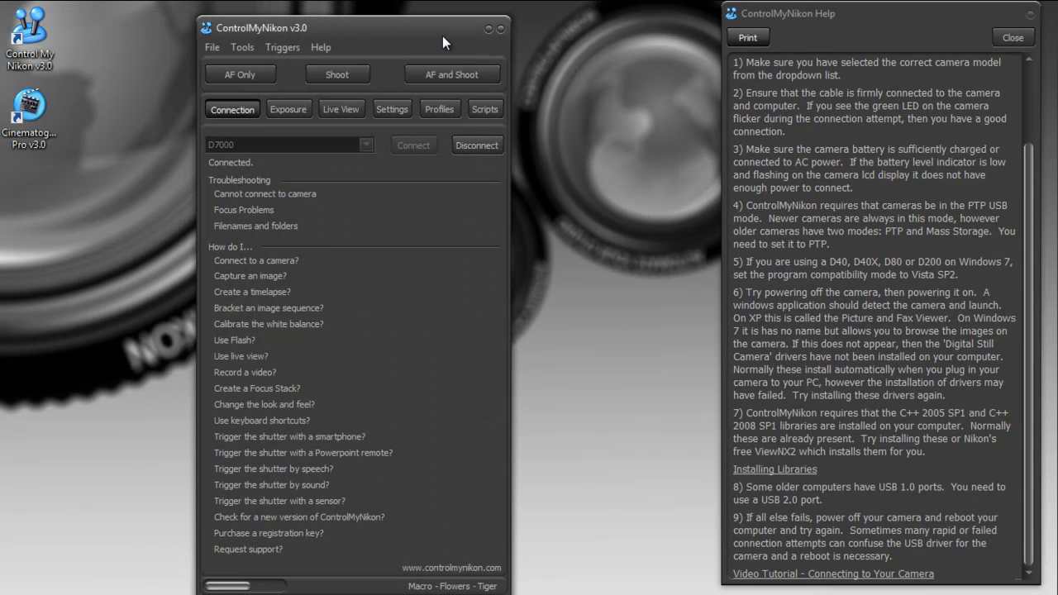
Set the Control My Nikon shortcut's compatibility version to Windows Vista SP2, leaving compatibility mode off
{"action": "right_click", "coordinate": [40, 36]}
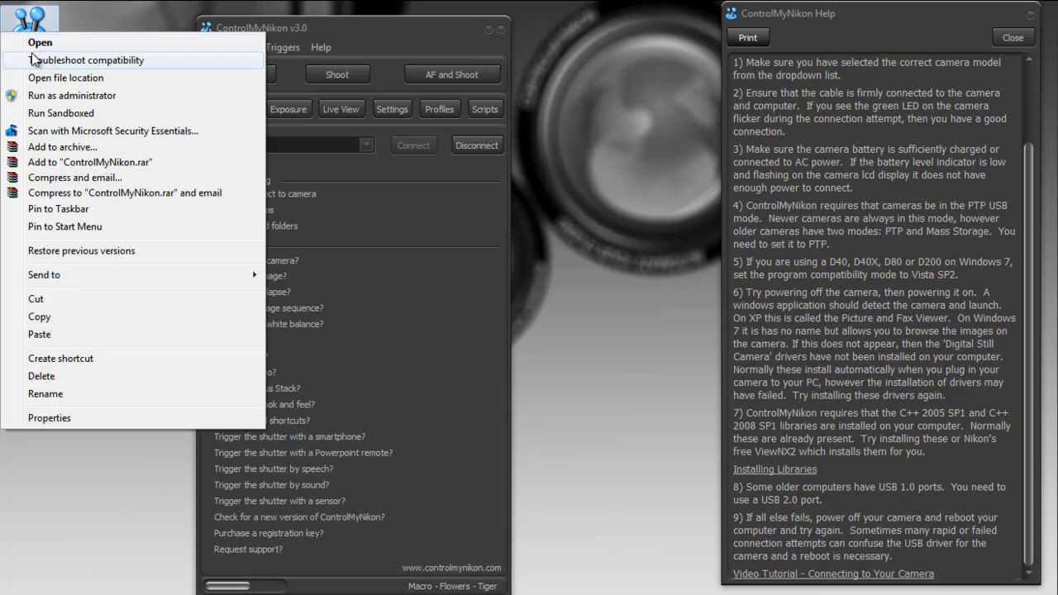
{"action": "left_click", "coordinate": [50, 419]}
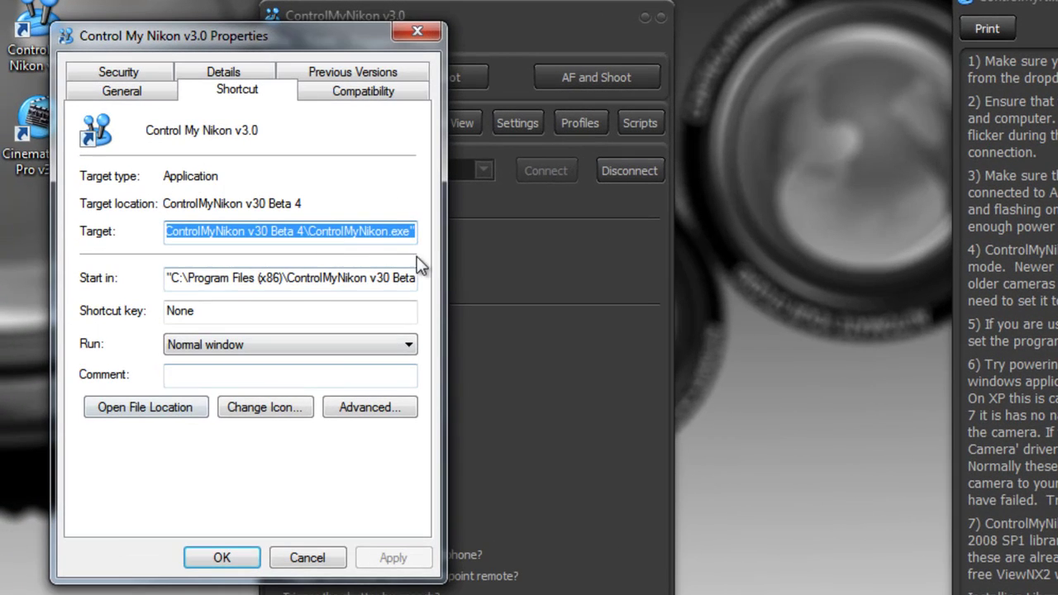
{"action": "left_click", "coordinate": [337, 93]}
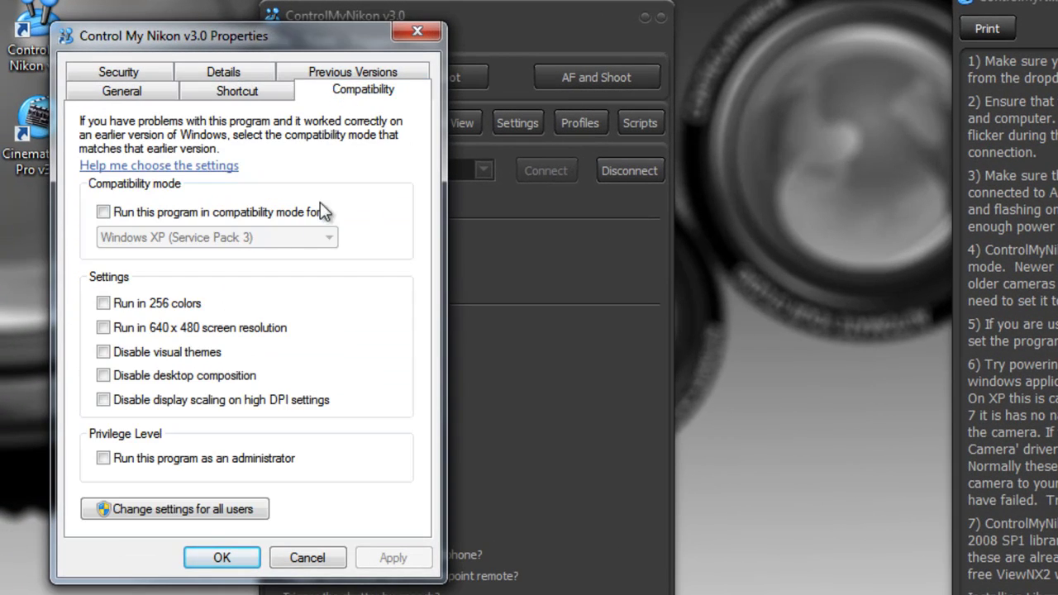
{"action": "left_click", "coordinate": [132, 213]}
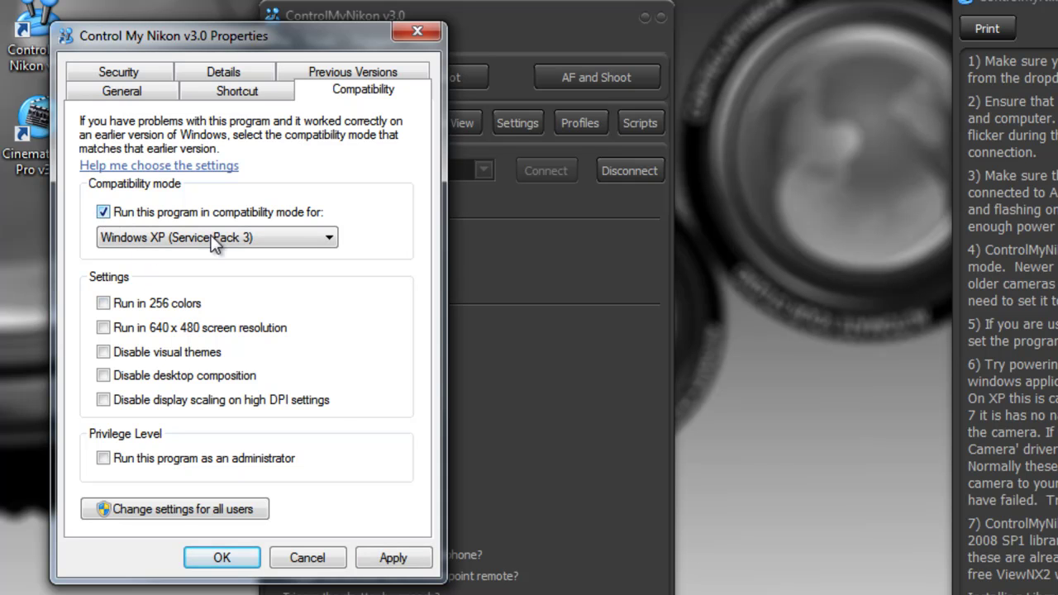
{"action": "left_click", "coordinate": [329, 239]}
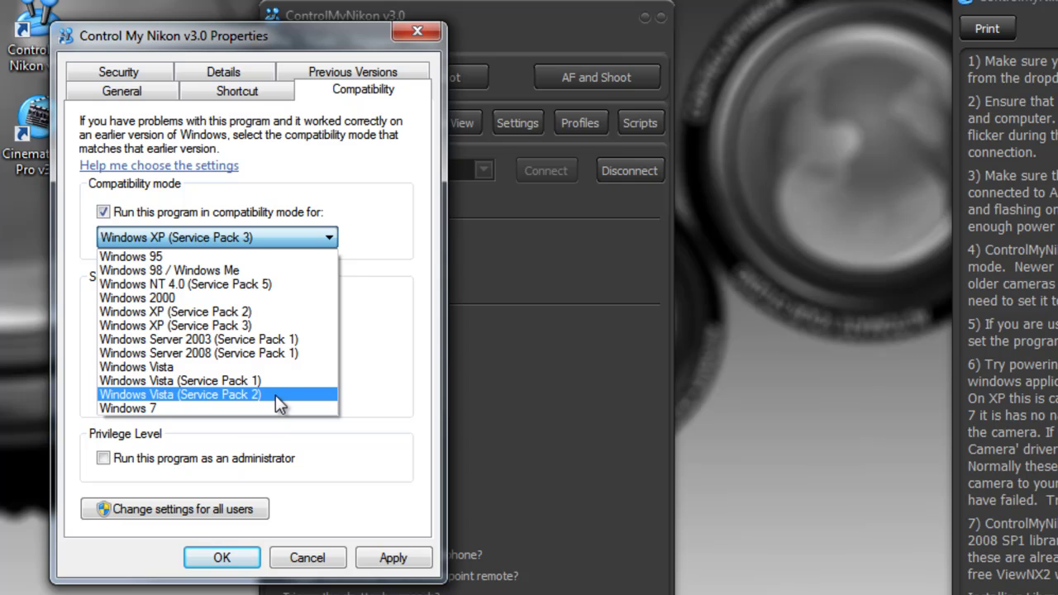
{"action": "left_click", "coordinate": [276, 395]}
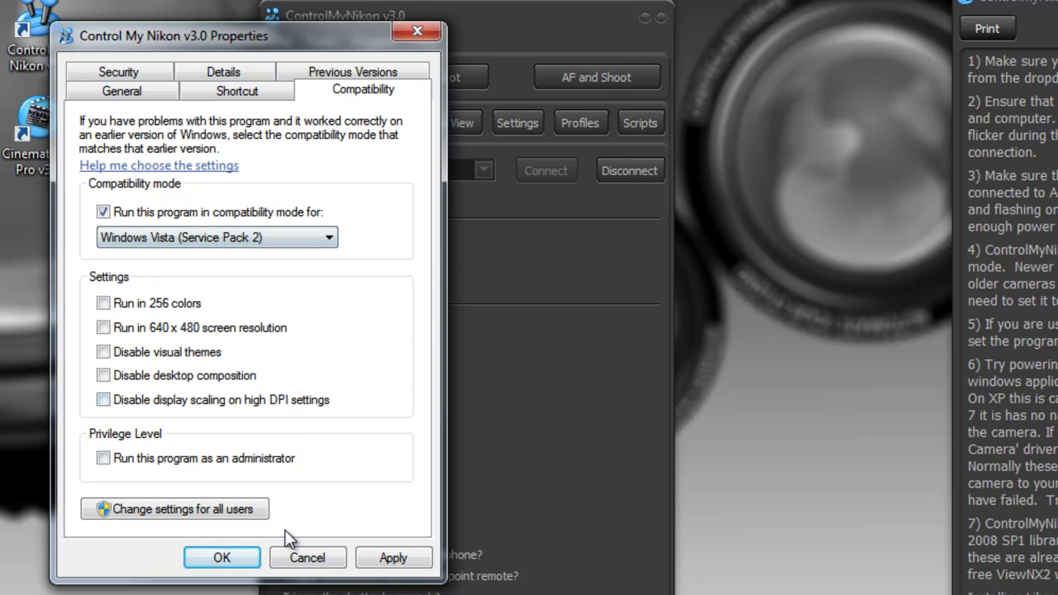
{"action": "left_click", "coordinate": [106, 214]}
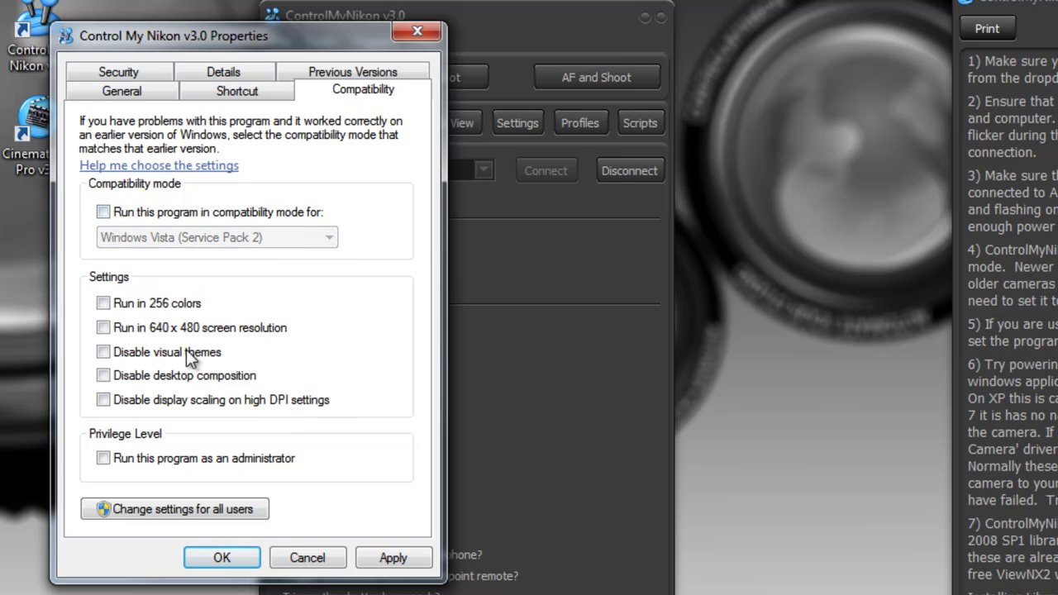
{"action": "left_click", "coordinate": [244, 560]}
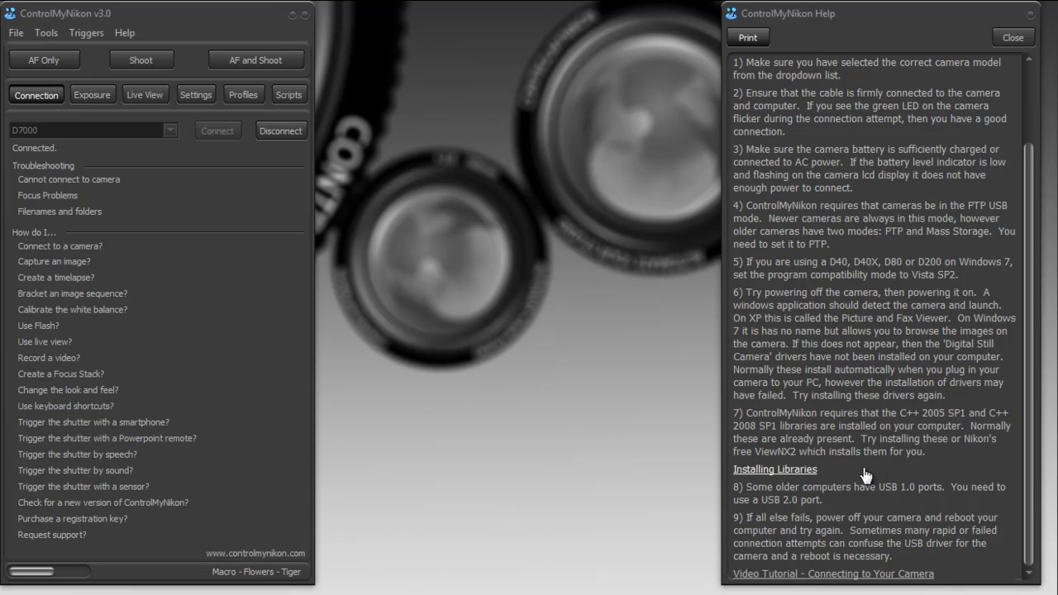
Open the Installing Libraries help page and scroll through the C++ 2005 SP1 and 2008 SP1 requirements
{"action": "left_click", "coordinate": [800, 470]}
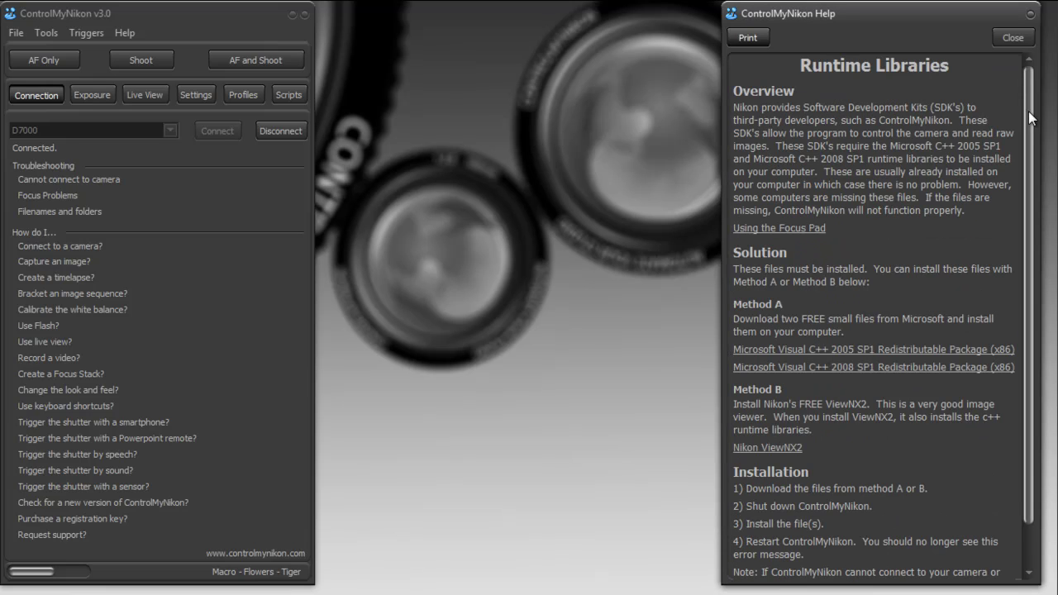
{"action": "scroll", "coordinate": [1023, 113], "scroll_direction": "down", "scroll_amount": 2}
{"action": "scroll", "coordinate": [1034, 116], "scroll_direction": "up", "scroll_amount": 2}
{"action": "scroll", "coordinate": [1034, 115], "scroll_direction": "down", "scroll_amount": 1}
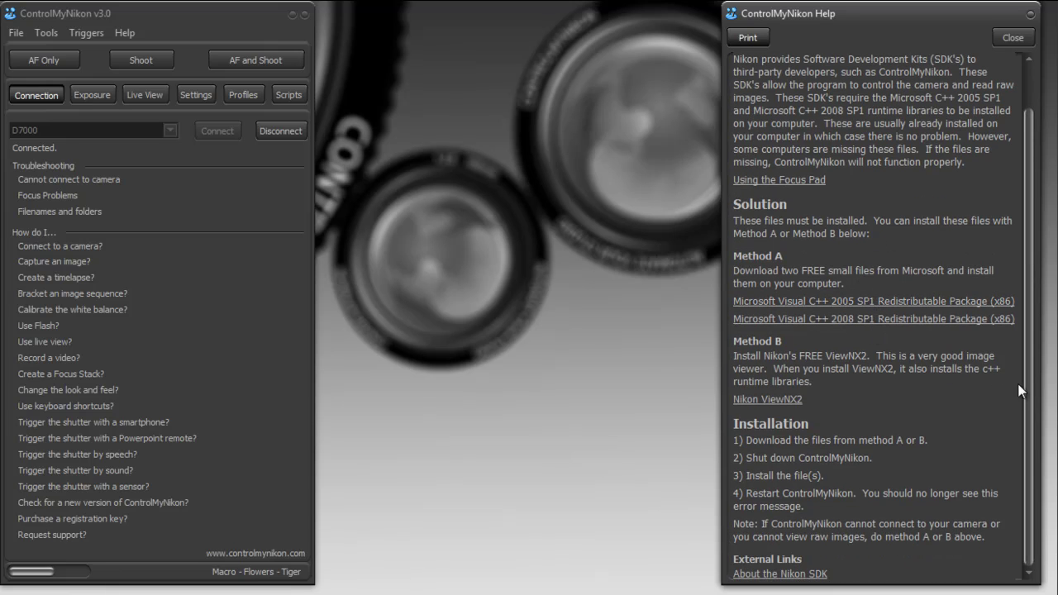
{"action": "scroll", "coordinate": [1037, 366], "scroll_direction": "up", "scroll_amount": 1}
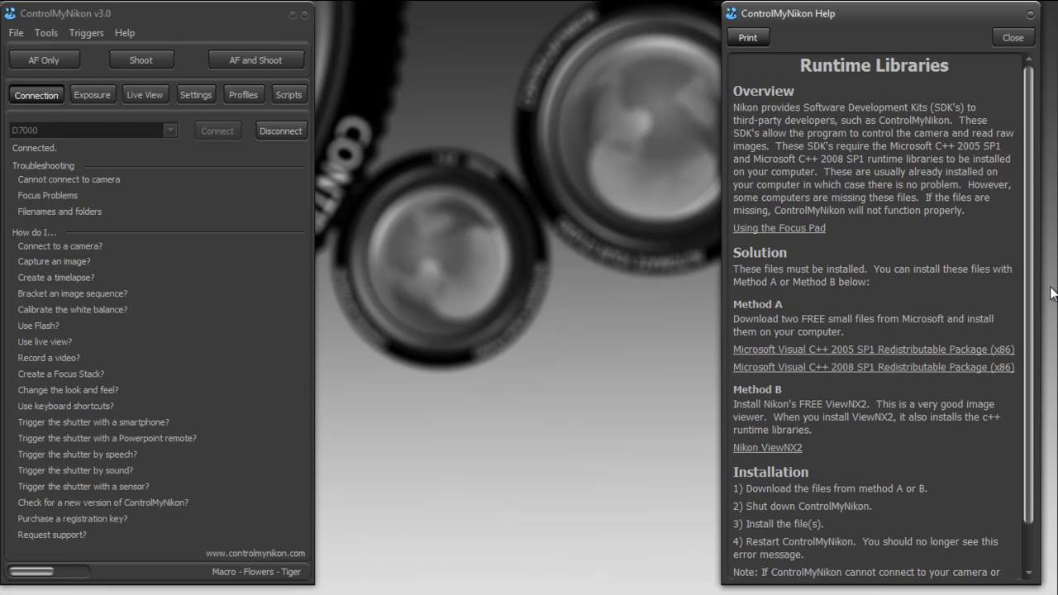
Close the ControlMyNikon Help window
{"action": "left_click", "coordinate": [1014, 38]}
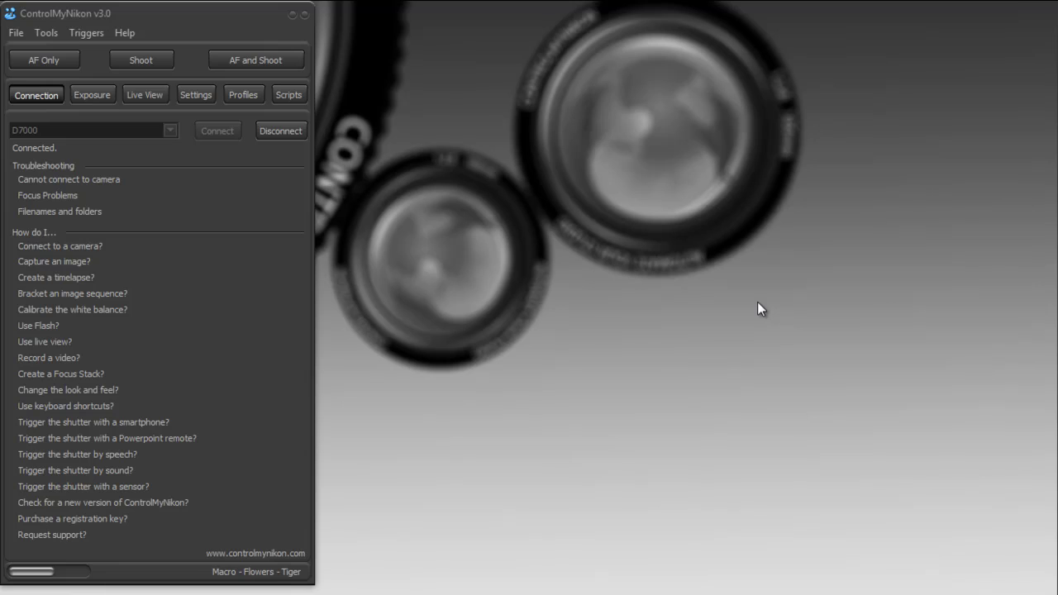